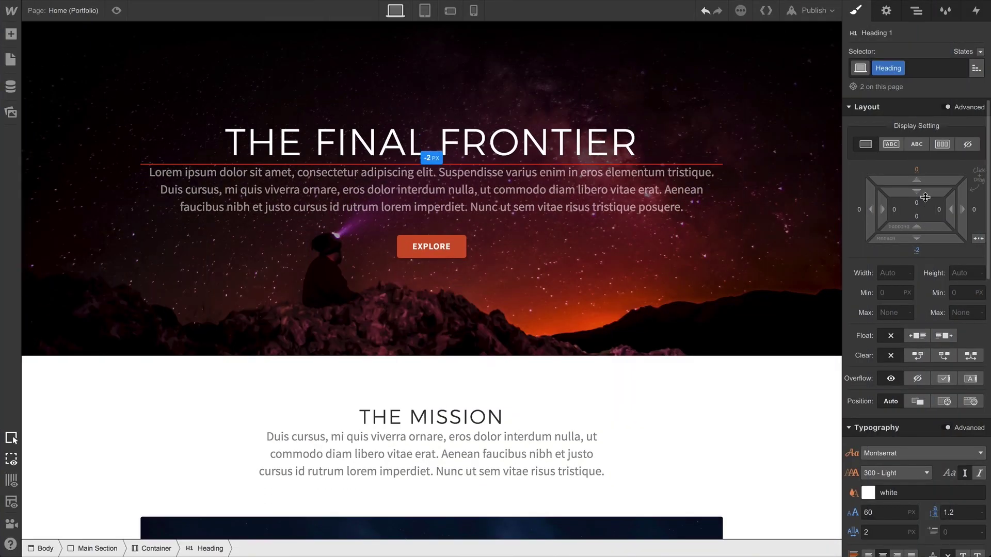
Increase the hero heading's bottom margin, then preview at tablet, phone landscape and phone portrait widths
left_click_drag(924, 249, 931, 238)
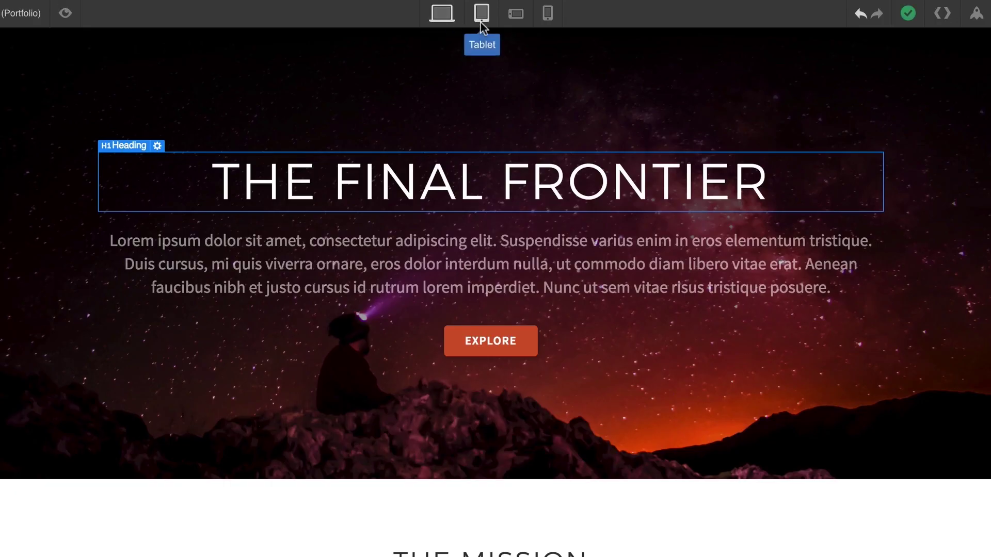
left_click(481, 23)
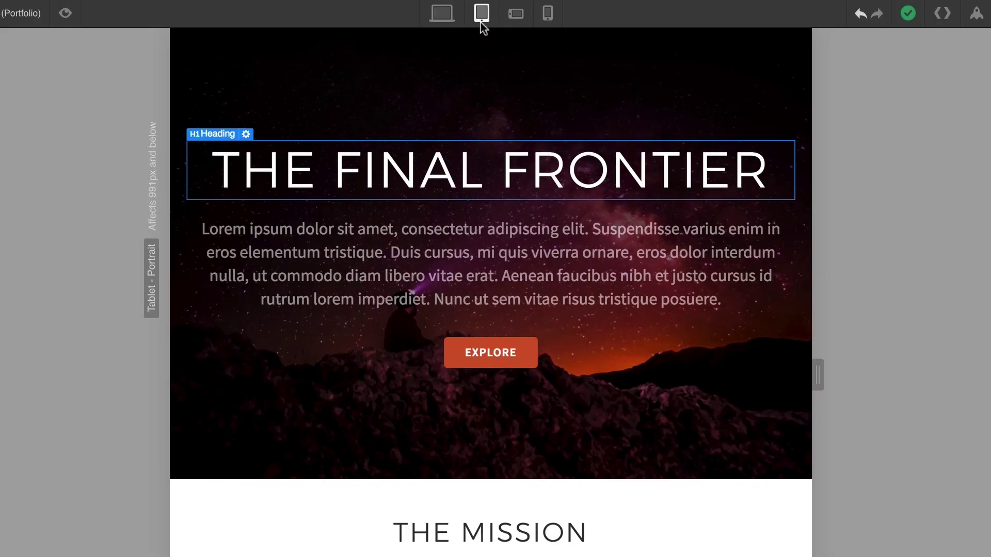
left_click(514, 22)
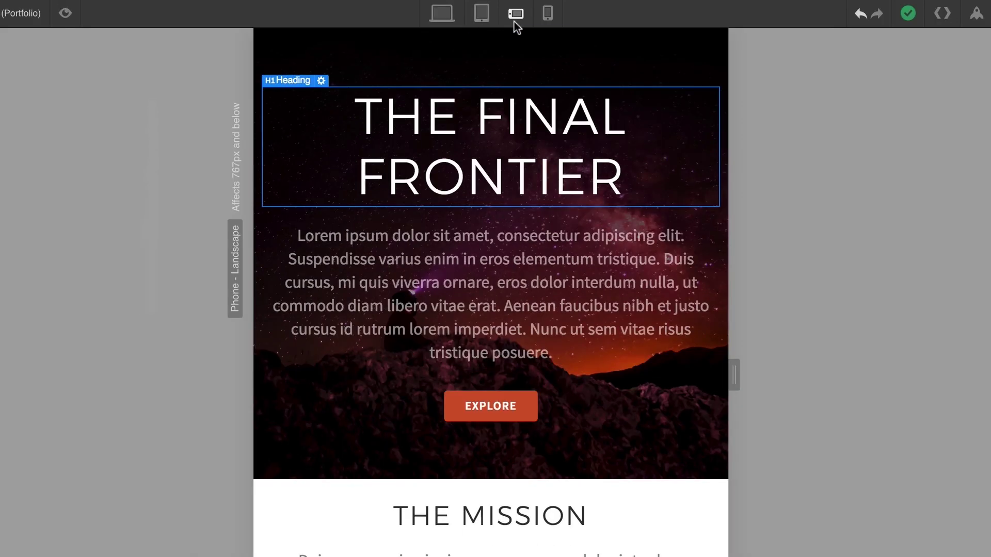
left_click(546, 21)
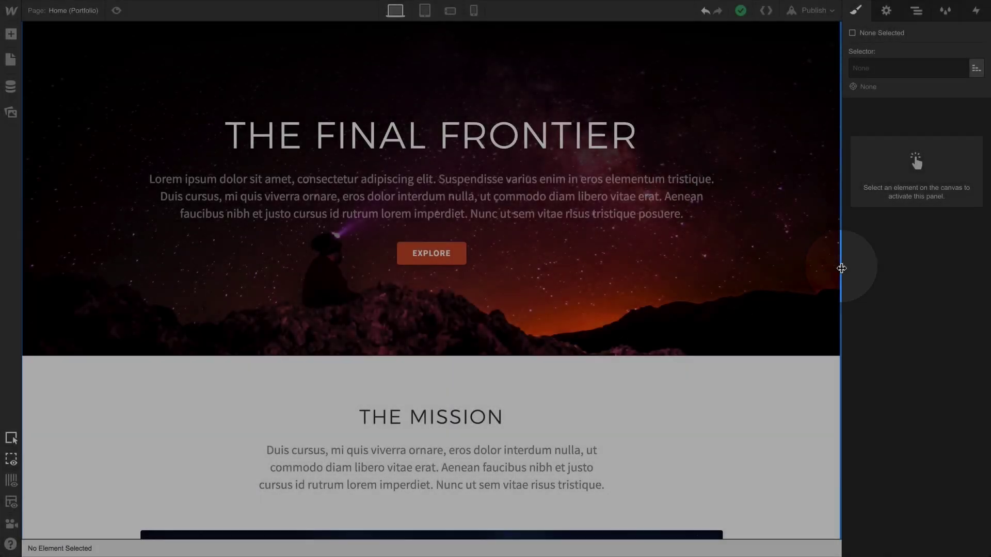
Resize the canvas at desktop, tablet (832px), phone landscape and phone portrait to watch the hero reflow
left_click_drag(841, 265, 737, 270)
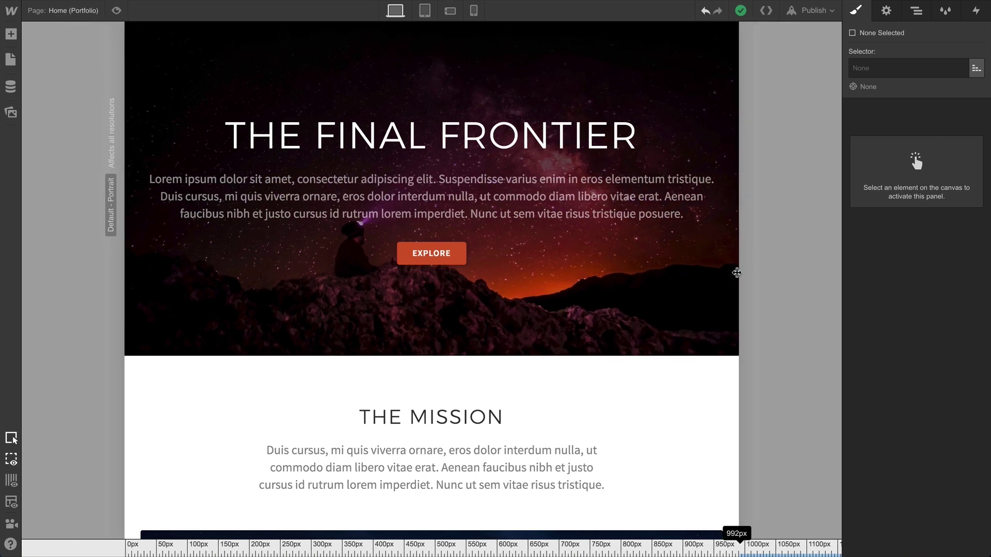
left_click(425, 13)
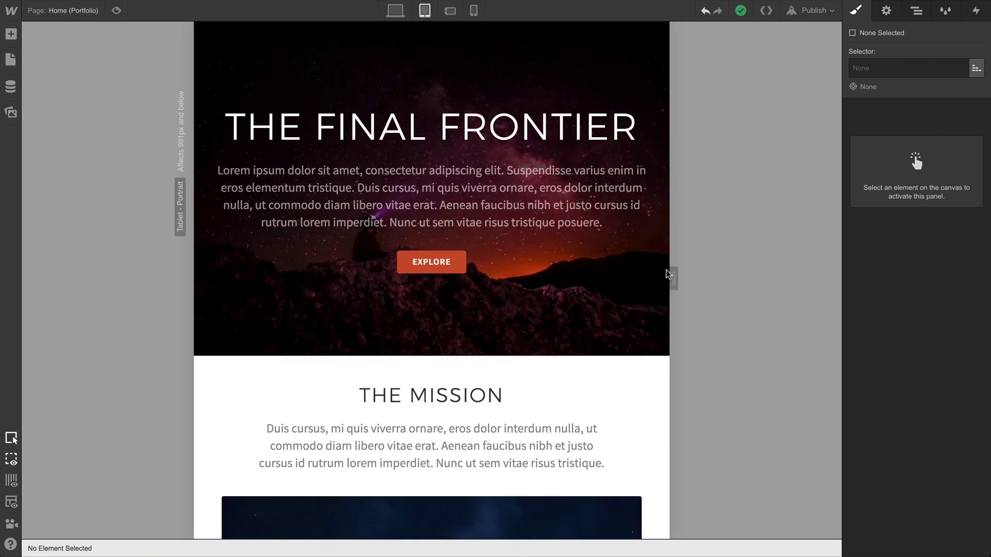
mouse_move(674, 279)
left_mouse_down()
mouse_move(691, 280)
mouse_move(671, 280)
left_mouse_up()
left_click(451, 11)
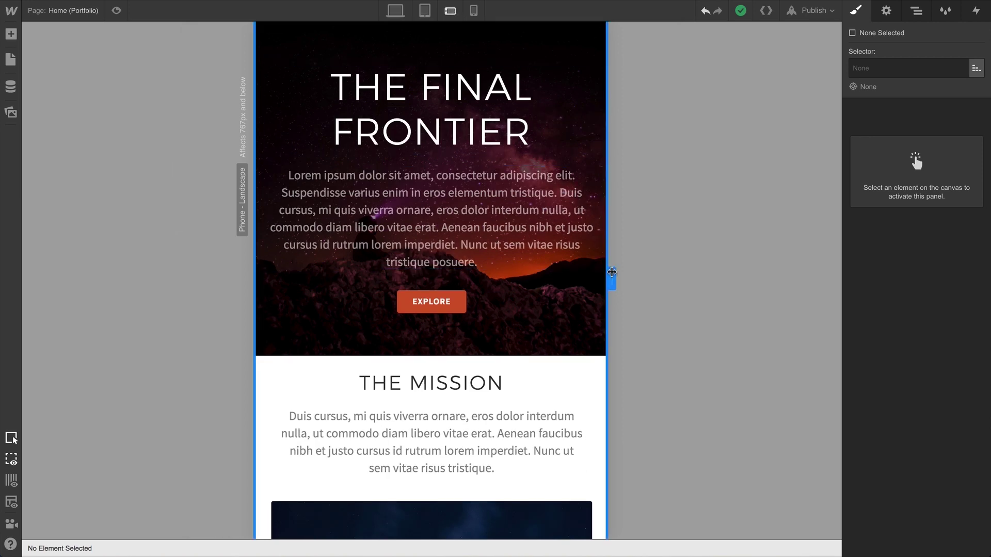
mouse_move(612, 272)
left_mouse_down()
mouse_move(642, 279)
mouse_move(592, 283)
left_mouse_up()
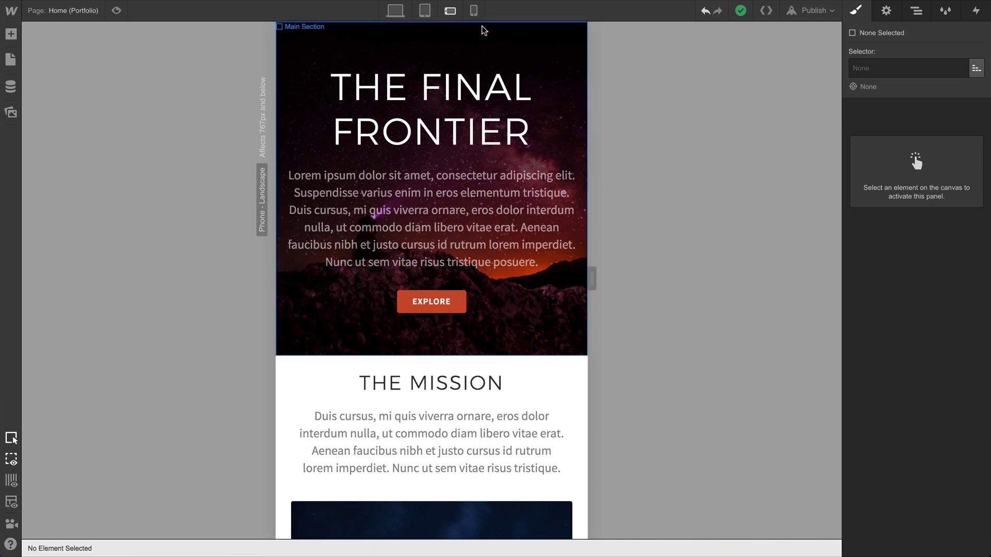
left_click(474, 11)
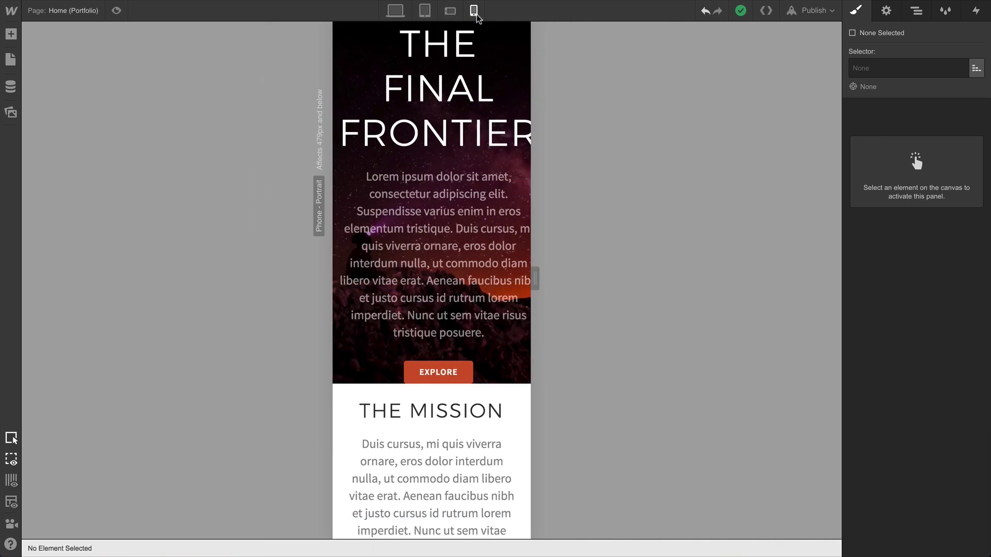
left_click_drag(536, 282, 564, 281)
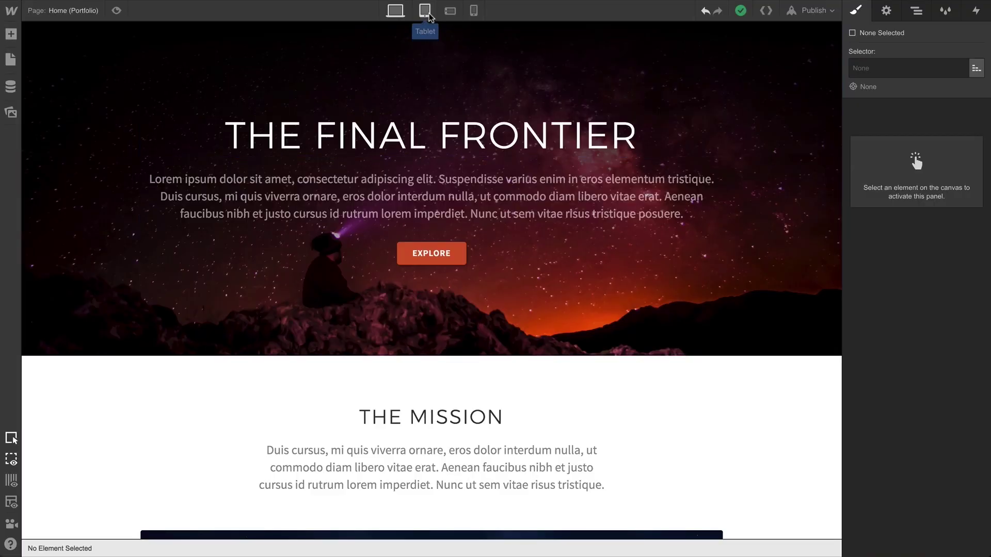
Cycle through tablet, phone and desktop views, then narrow the phone portrait canvas below 274px
left_click(427, 15)
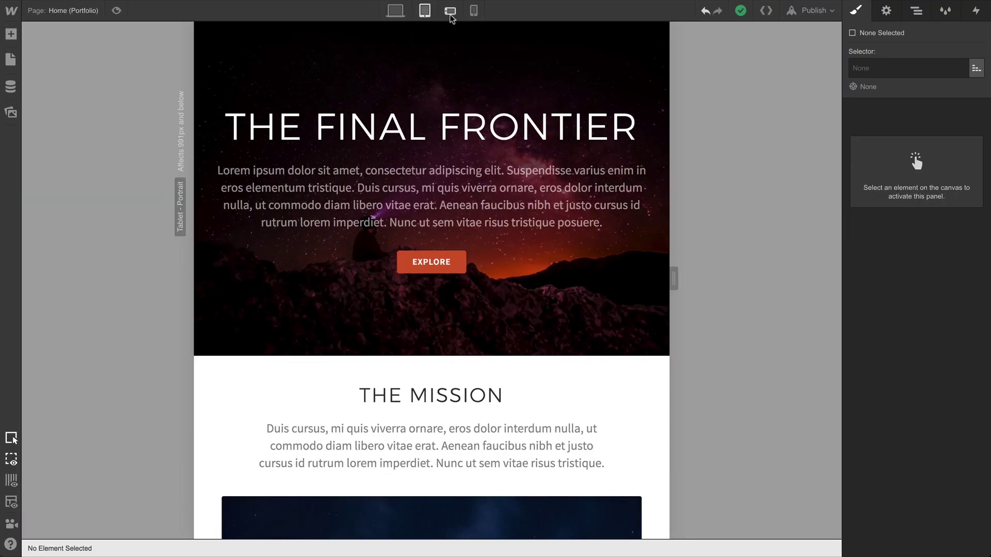
left_click(451, 17)
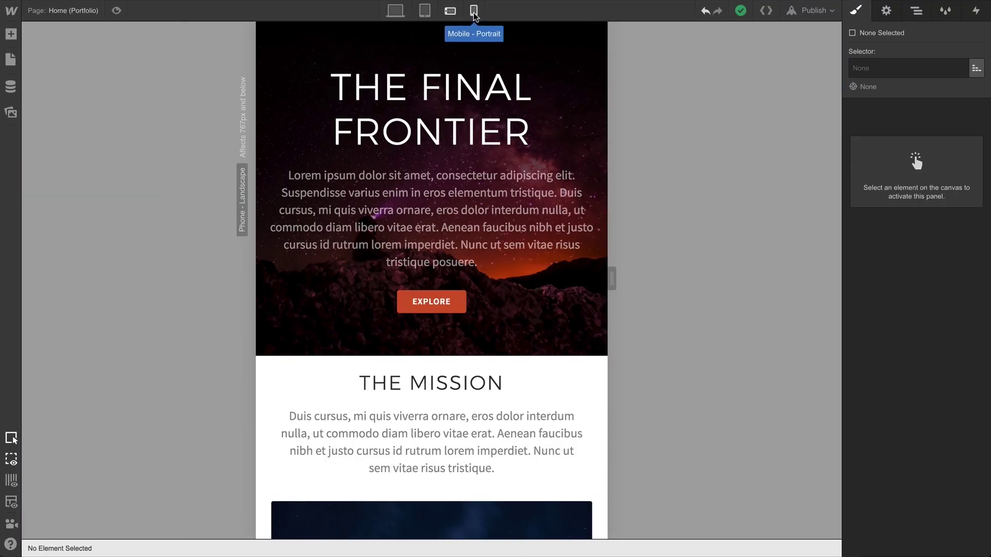
left_click(474, 14)
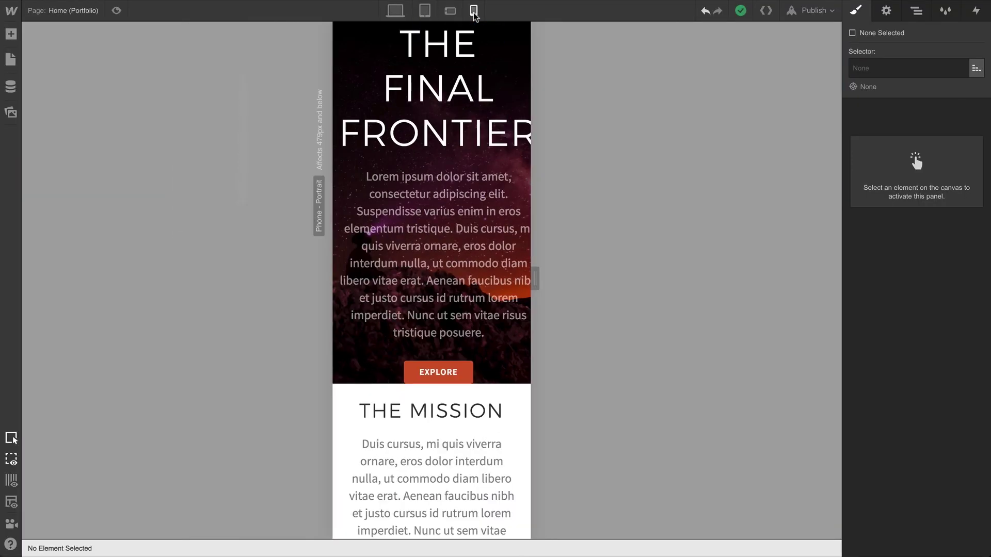
left_click(395, 11)
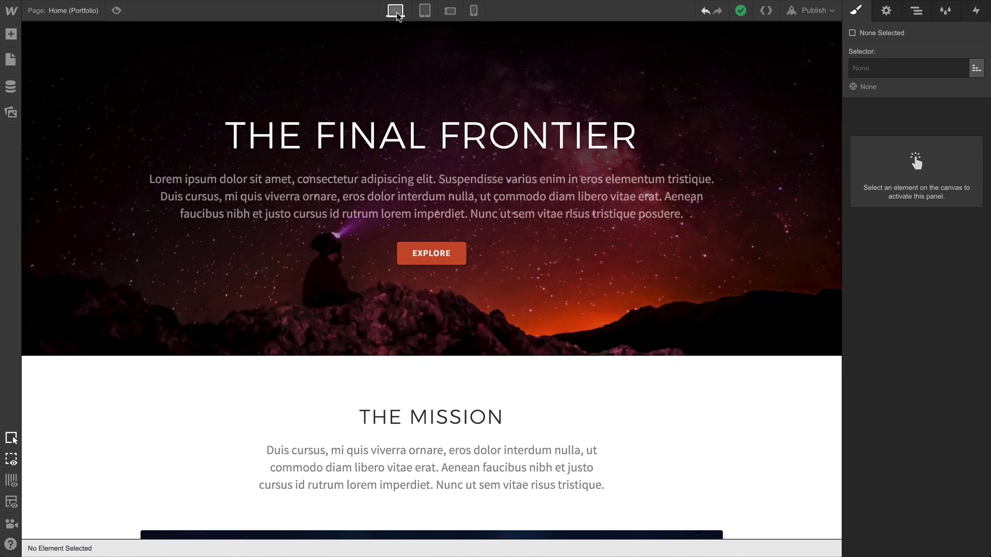
left_click(473, 11)
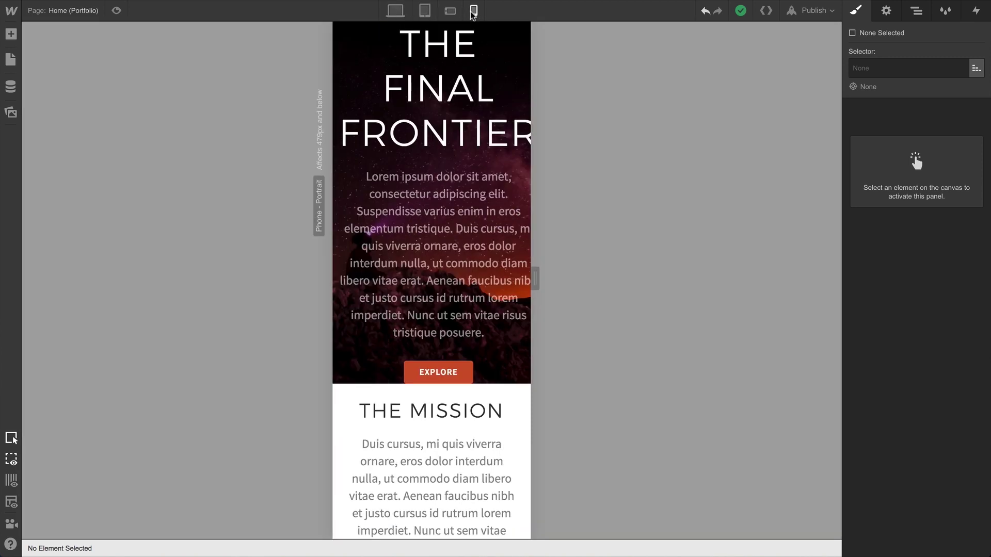
mouse_move(535, 278)
left_mouse_down()
mouse_move(551, 275)
mouse_move(507, 266)
left_mouse_up()
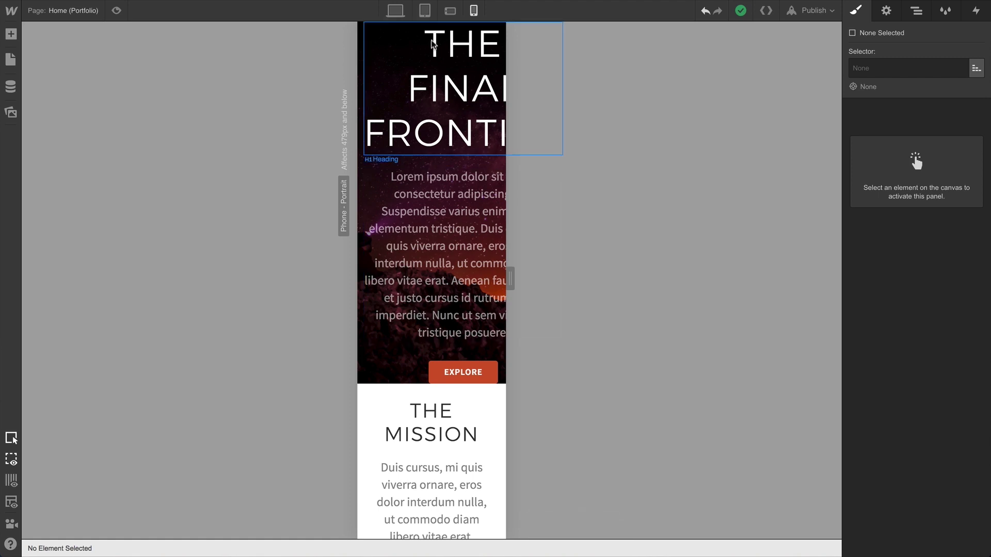
At the tablet breakpoint, shrink the hero heading THE FINAL FRONTIER to 40px
left_click(425, 10)
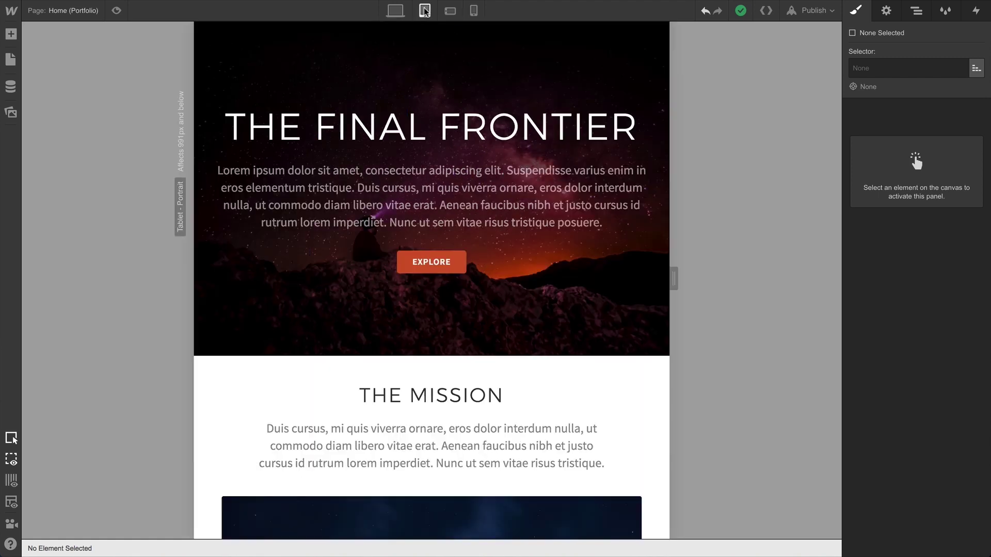
left_click(435, 123)
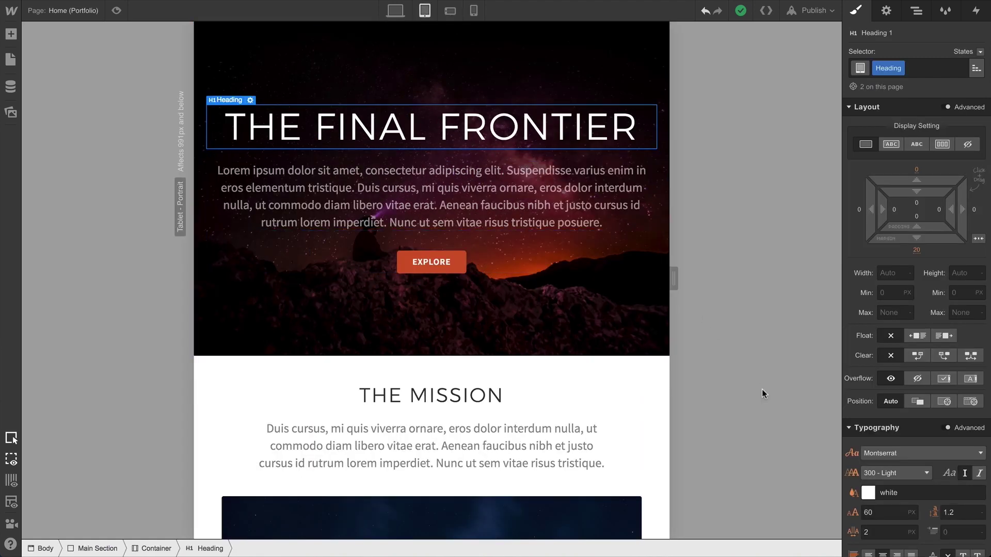
left_click(883, 512)
key("Down")
key("Down")
key("Down")
key("Down")
key("Down")
key("Down")
key("Down")
key("Down")
key("Down")
key("Down")
key("Down")
key("Down")
key("Down")
key("Down")
key("Down")
key("Down")
key("Down")
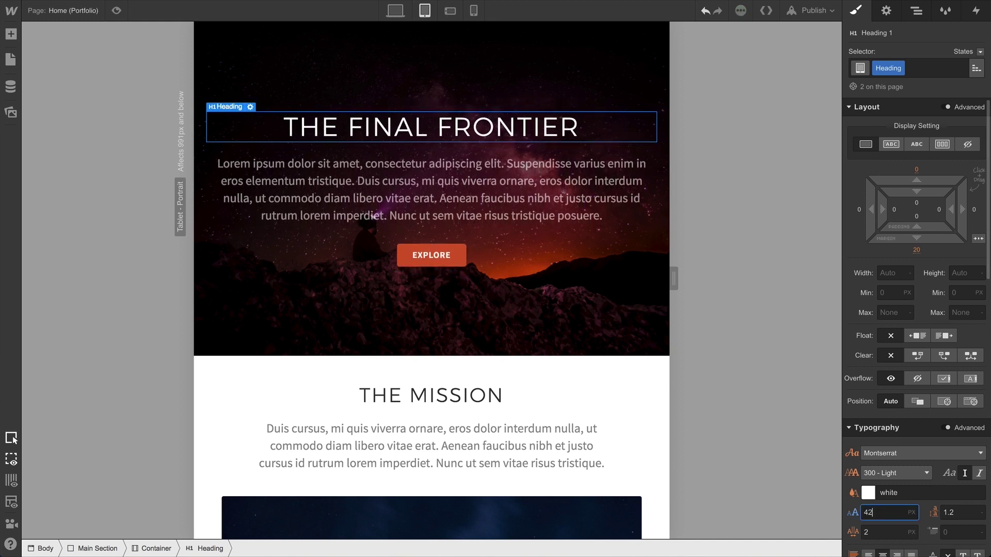
key("Down")
key("Down")
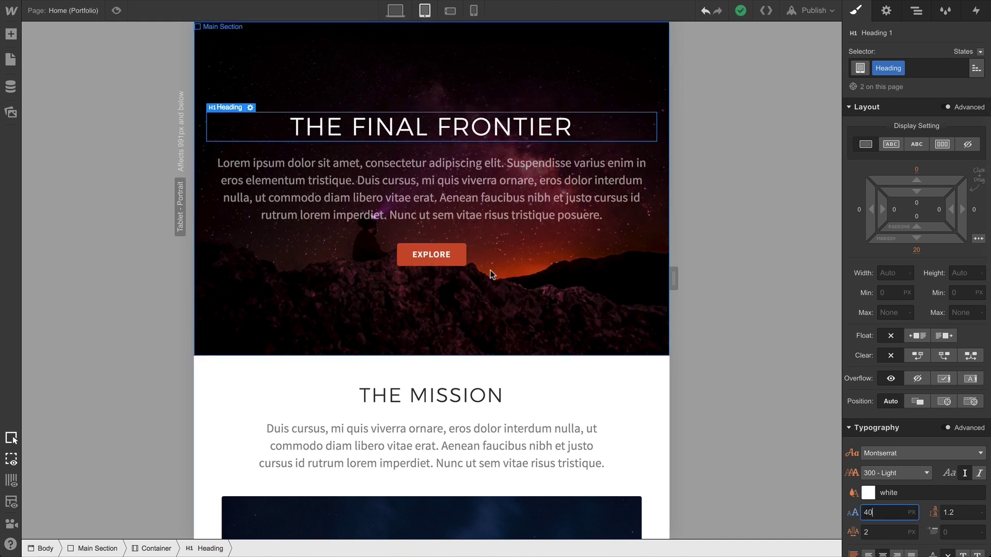
Enlarge the EXPLORE button's tablet padding to 13 by 45
left_click(464, 256)
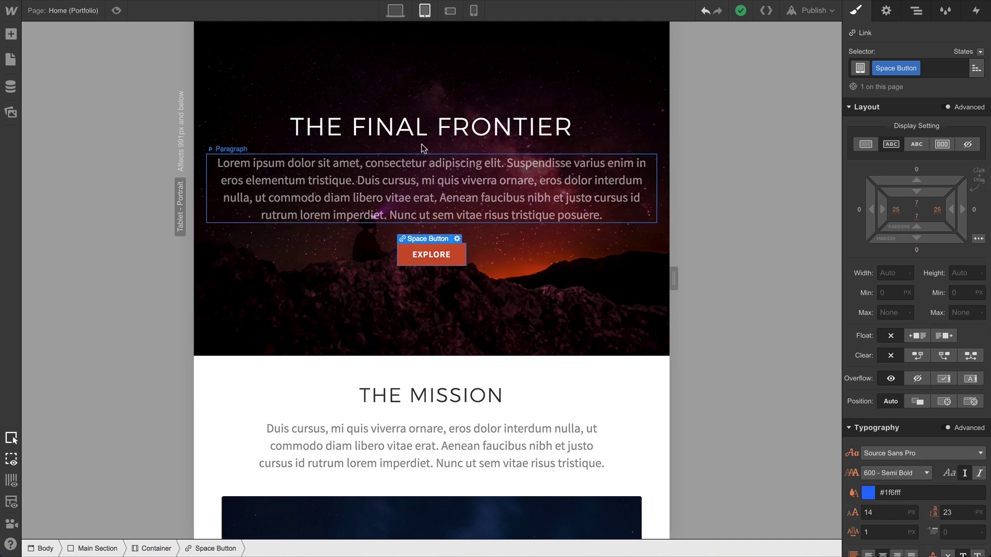
left_click(395, 15)
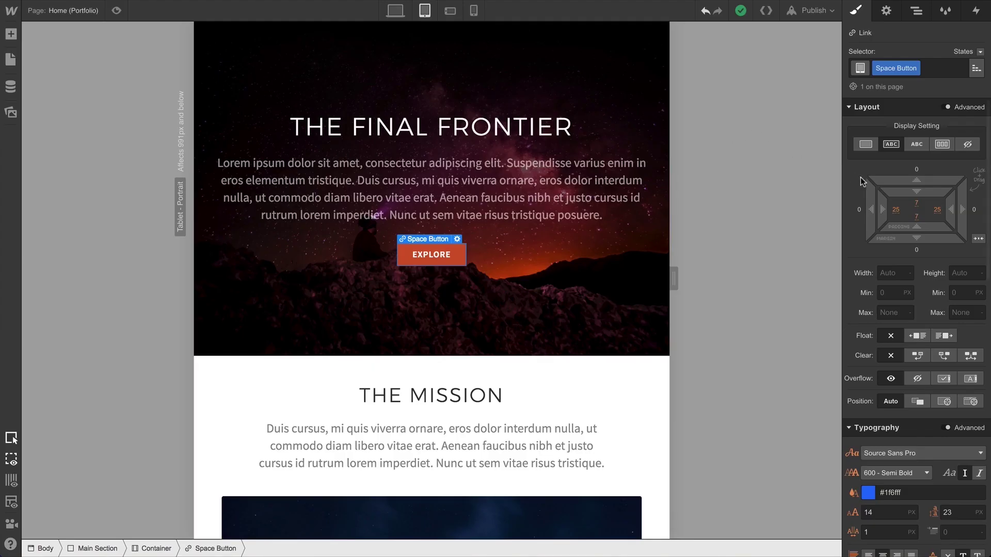
left_click_drag(908, 210, 920, 204)
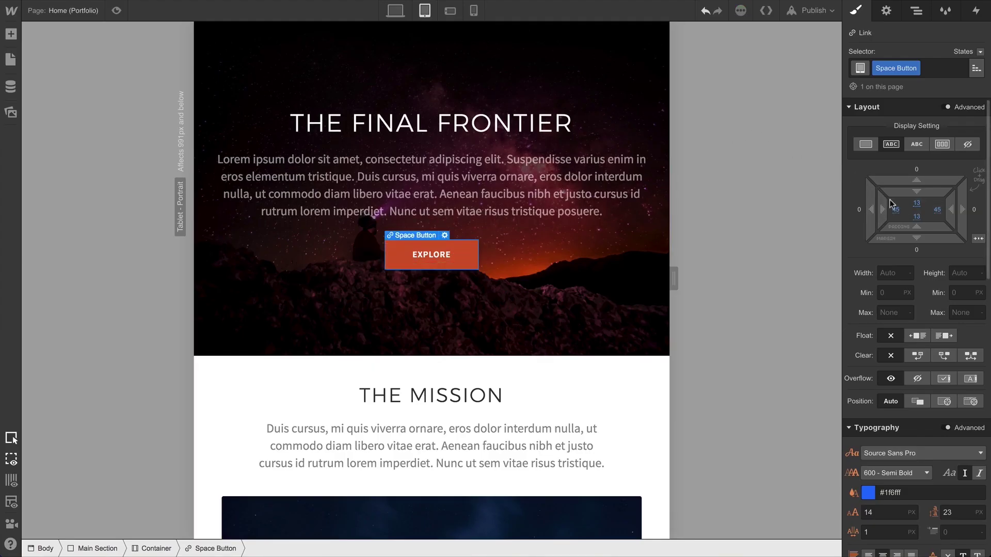
Compare the Explore button's padding at desktop, tablet and phone landscape widths
left_click(397, 12)
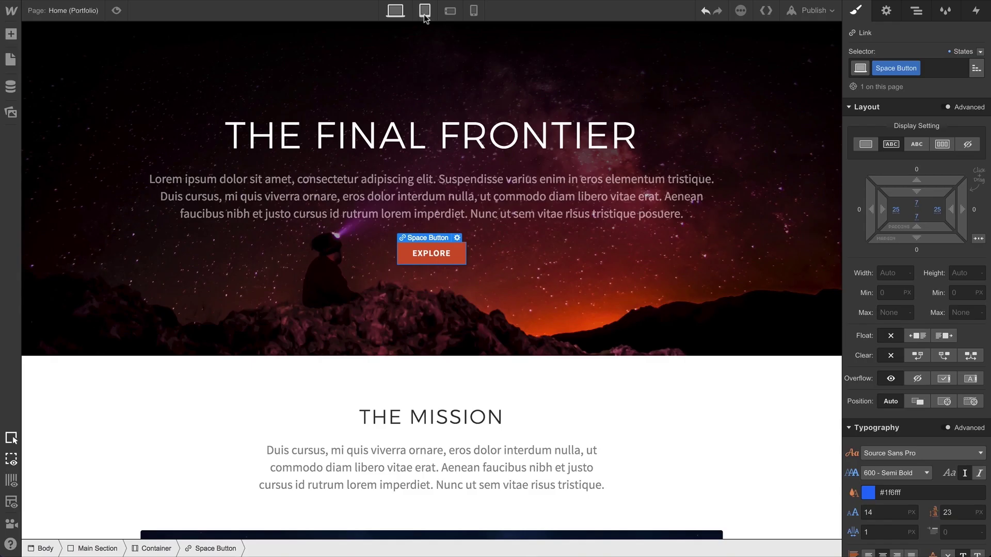
left_click(425, 13)
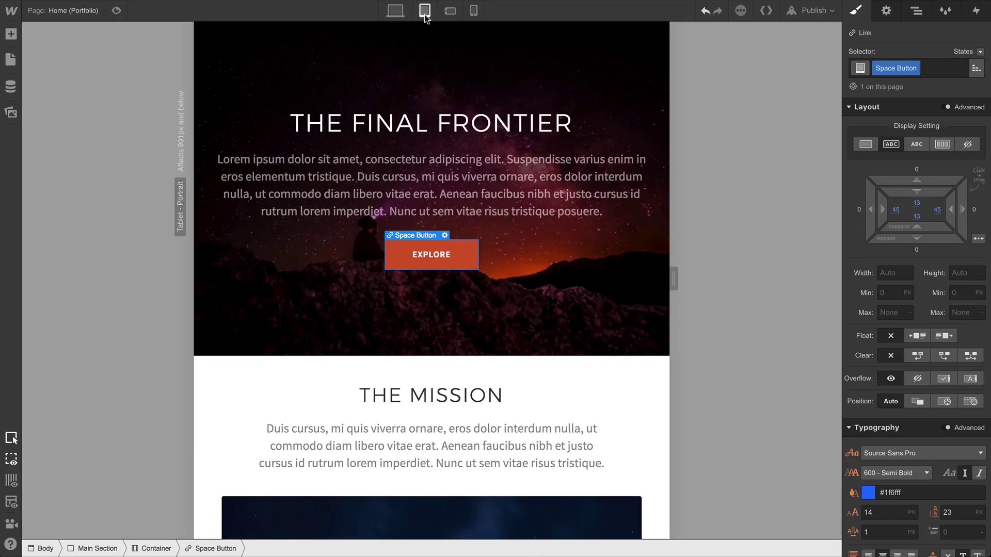
left_click(448, 11)
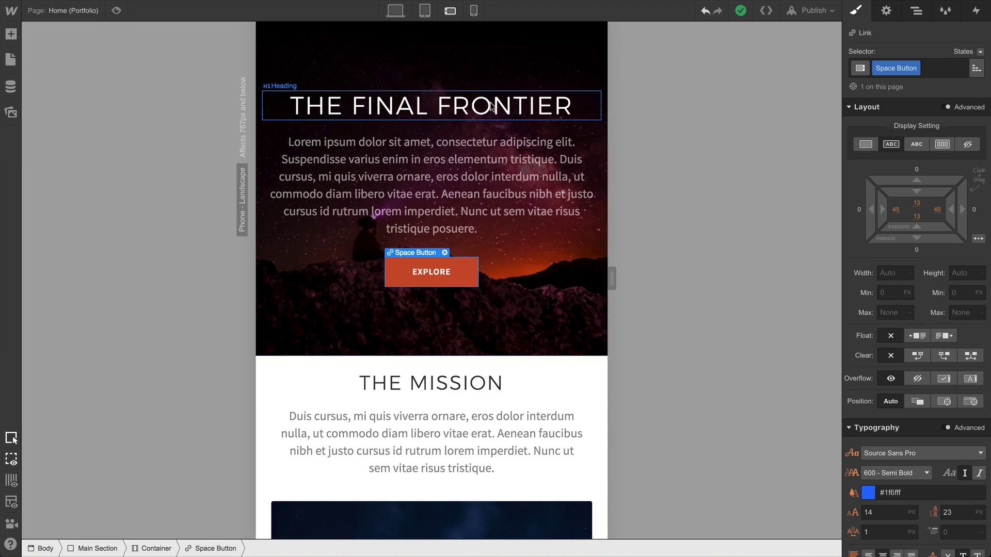
Override the heading's inherited 40px font size with 35px at phone landscape
left_click(490, 106)
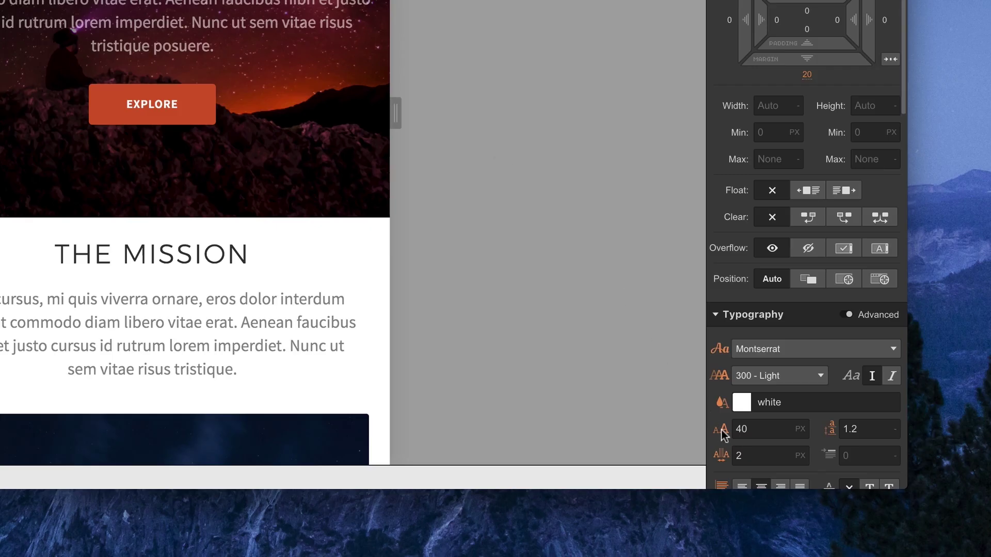
left_click(721, 429)
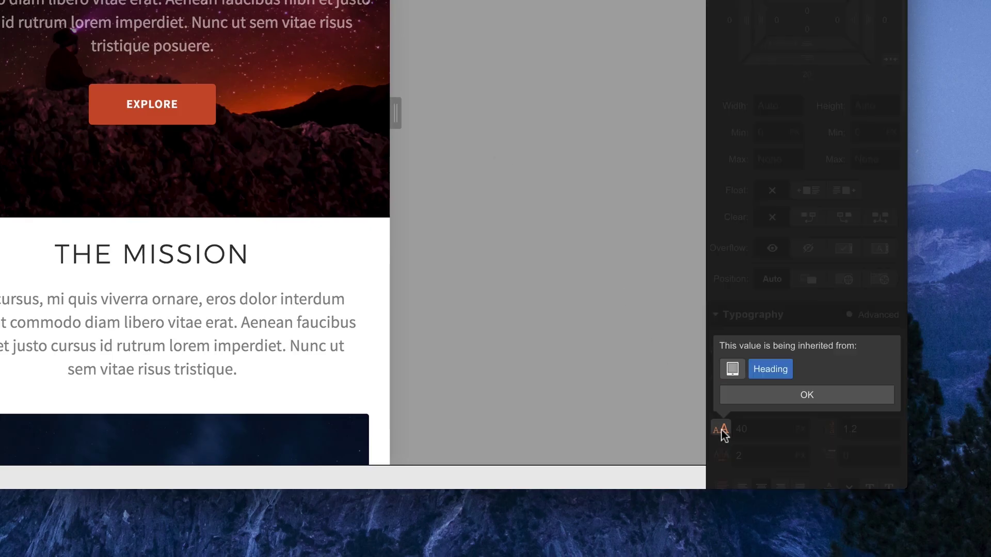
left_click(726, 395)
left_click(760, 428)
type("38")
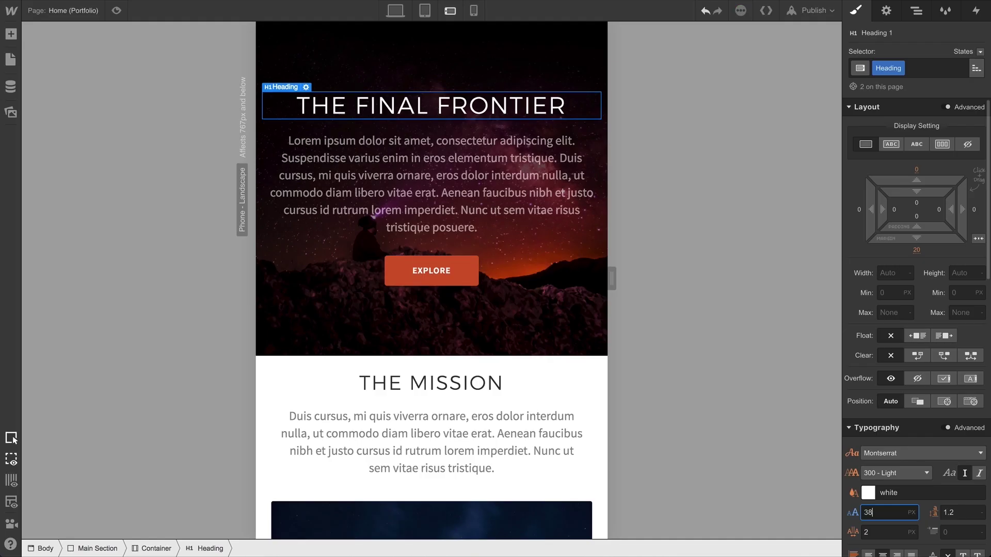
key("Down")
key("Down")
key("Down")
key("Down")
key("Down")
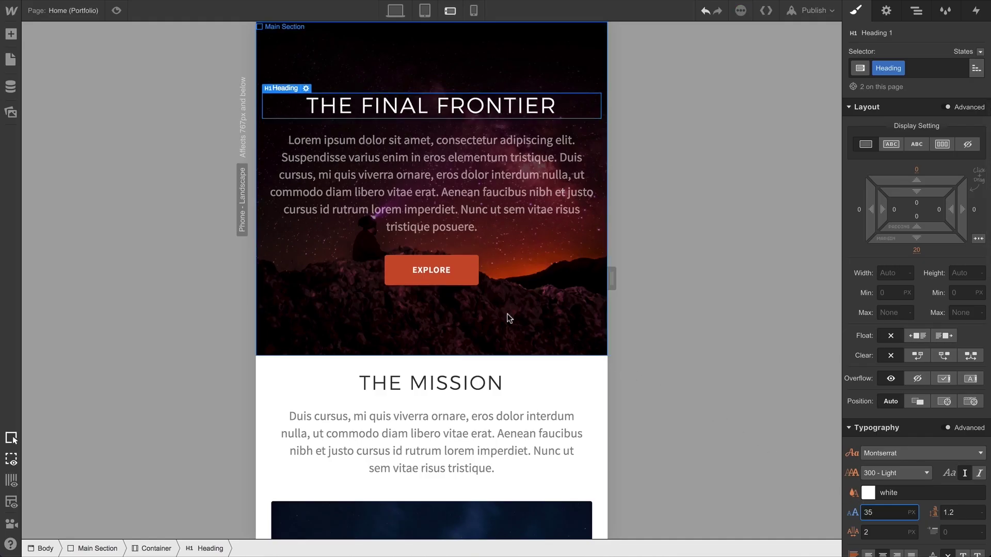
Set the EXPLORE button to Block display, then verify it and the 35px heading across breakpoints
left_click(470, 292)
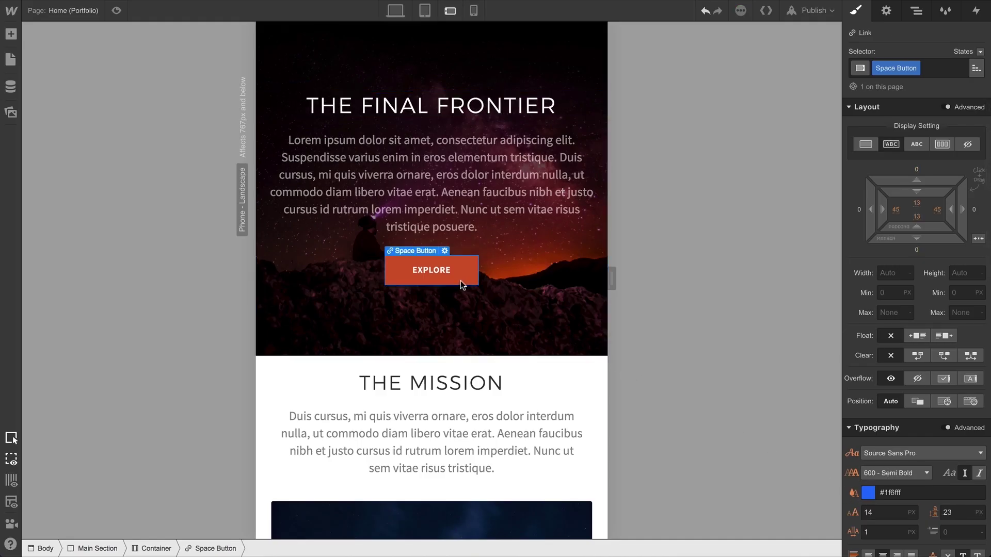
left_click(865, 145)
left_click(395, 14)
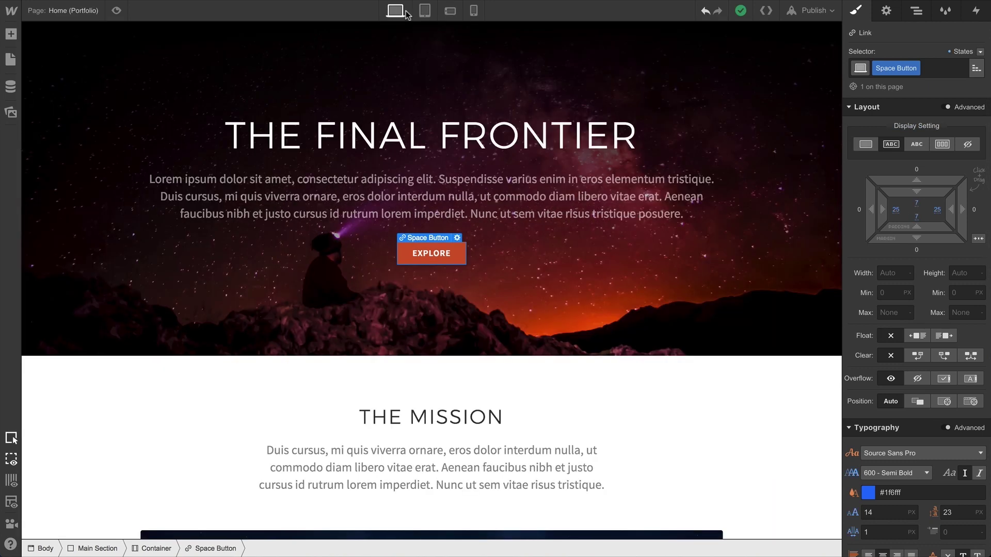
left_click(423, 14)
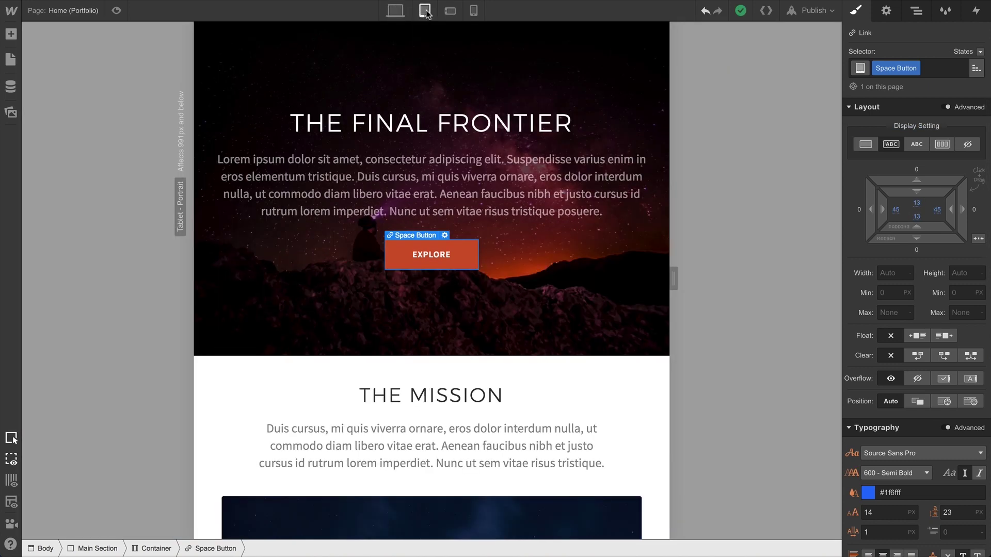
left_click(449, 12)
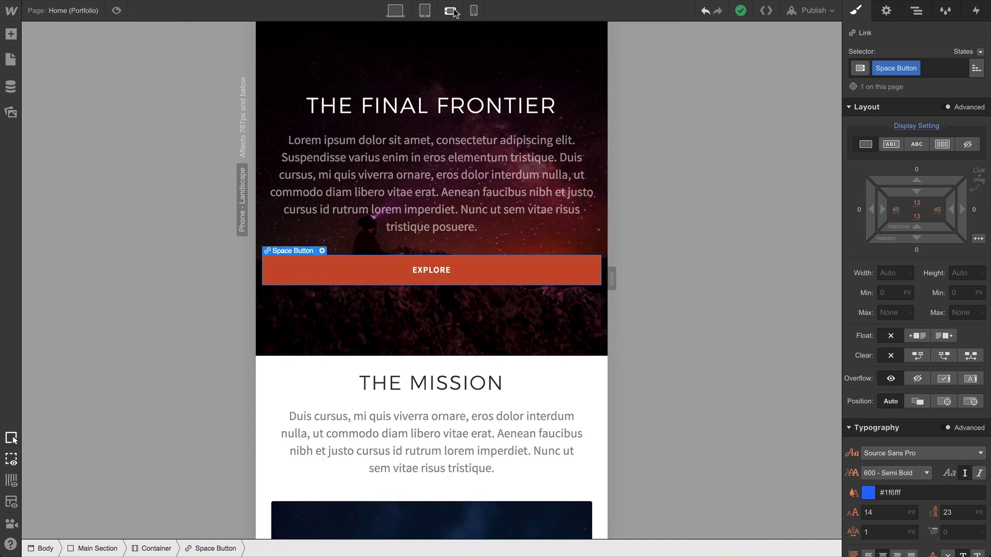
left_click(474, 11)
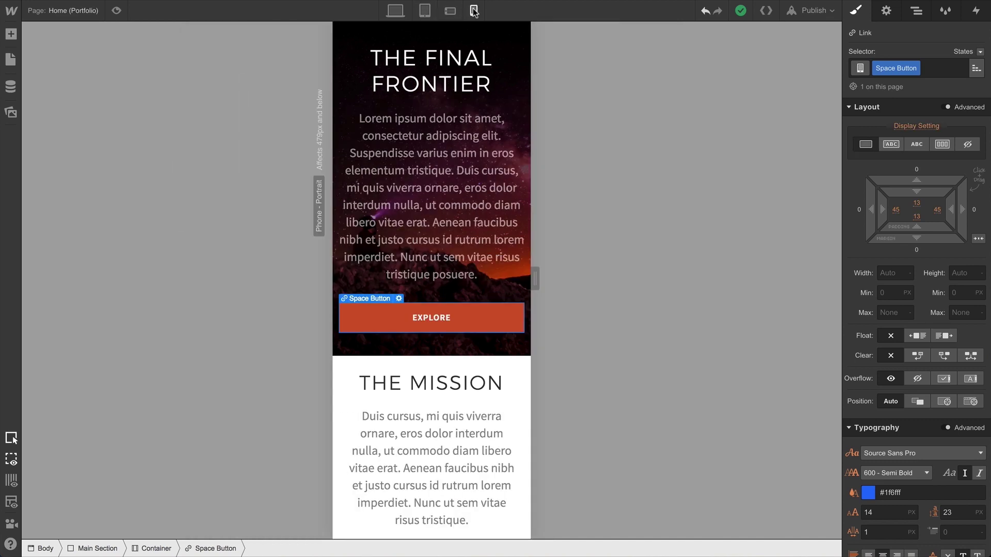
left_click(466, 63)
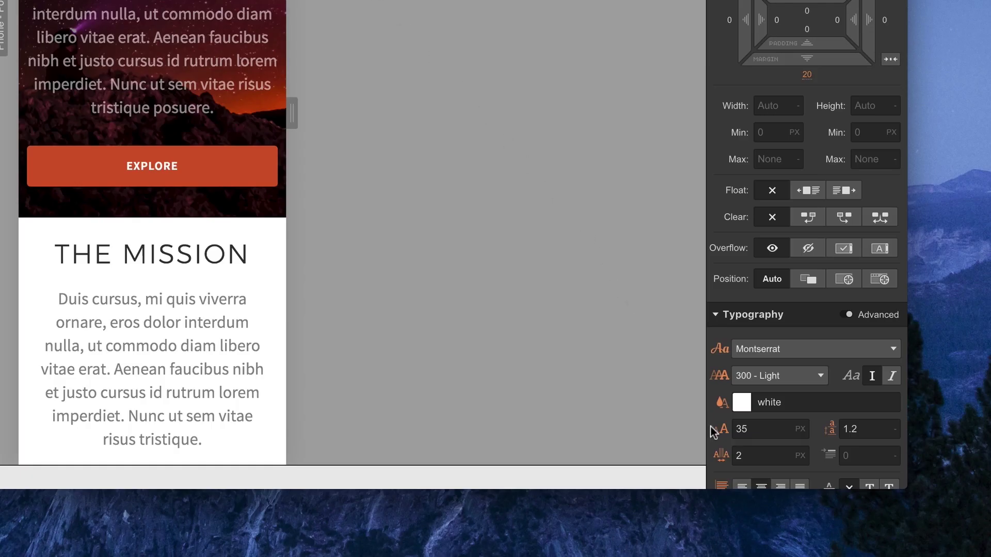
left_click(851, 514)
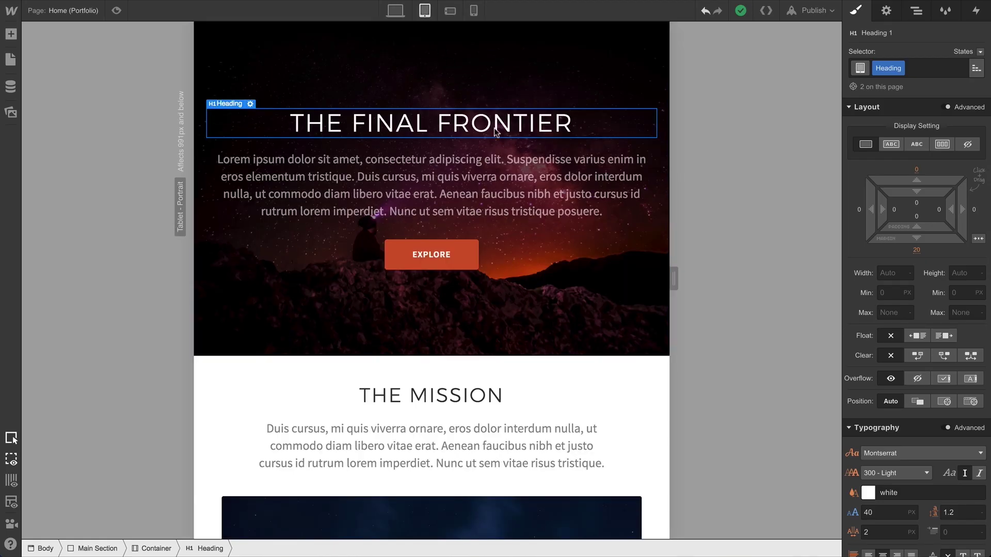
Set the tablet hero paragraph to 17px and check it in both phone views
left_click(522, 166)
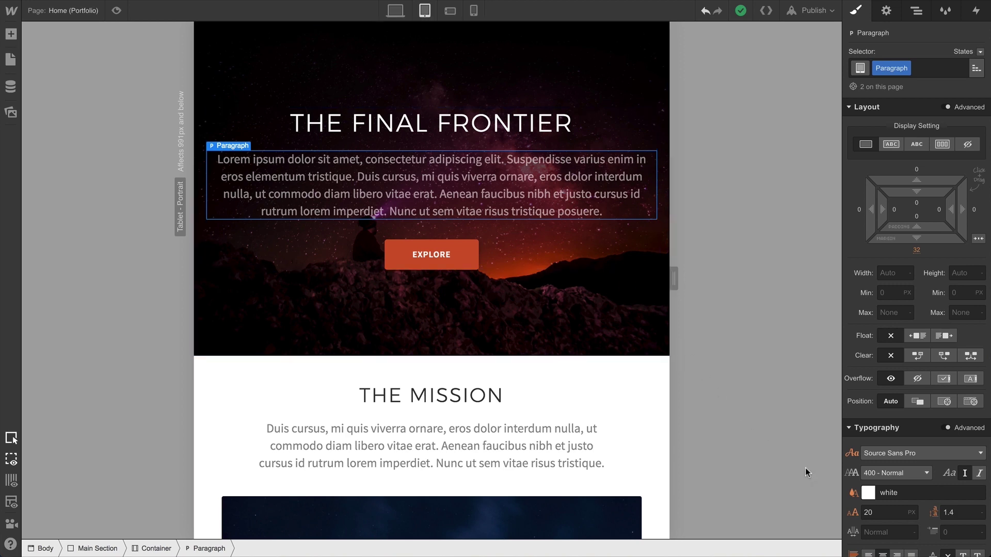
left_click(877, 513)
type("17")
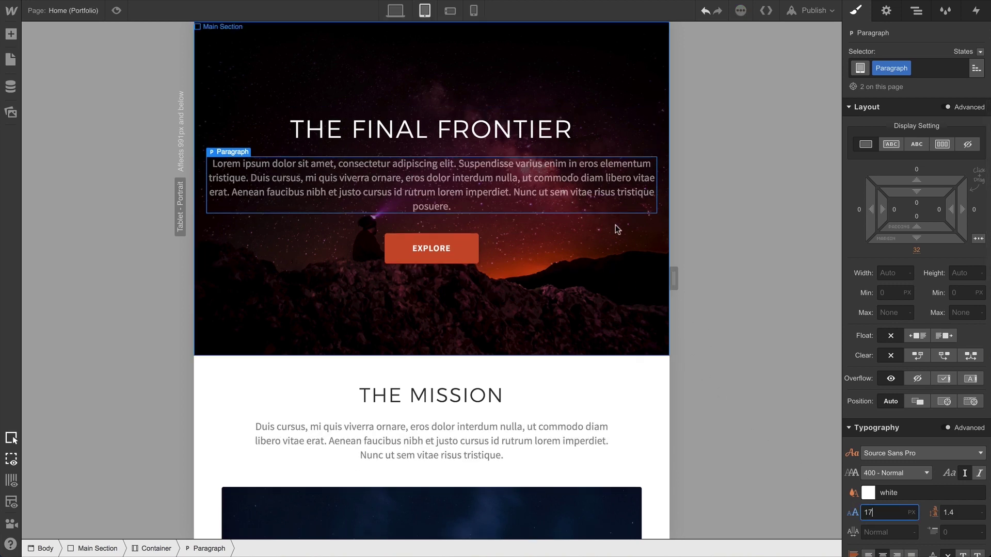
left_click(452, 11)
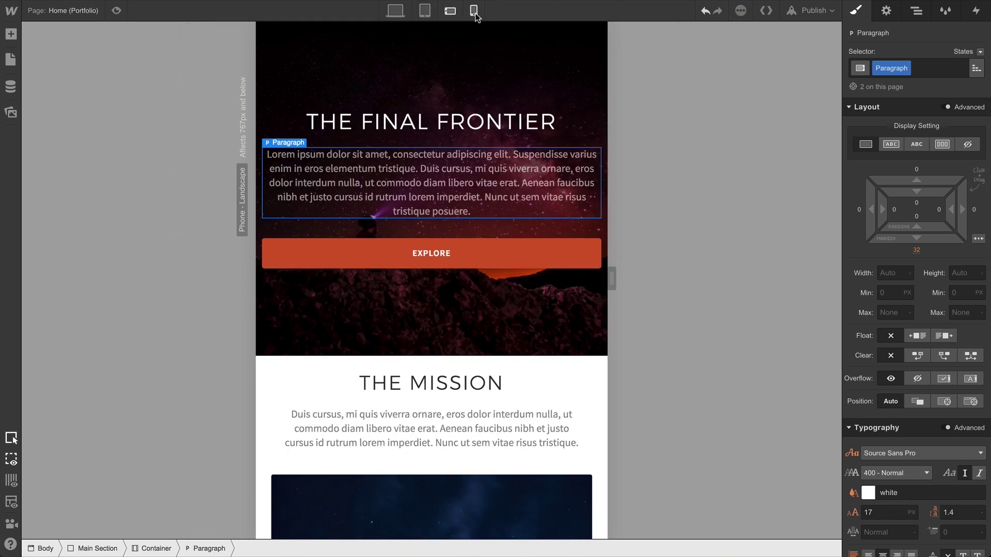
left_click(474, 12)
left_click(424, 12)
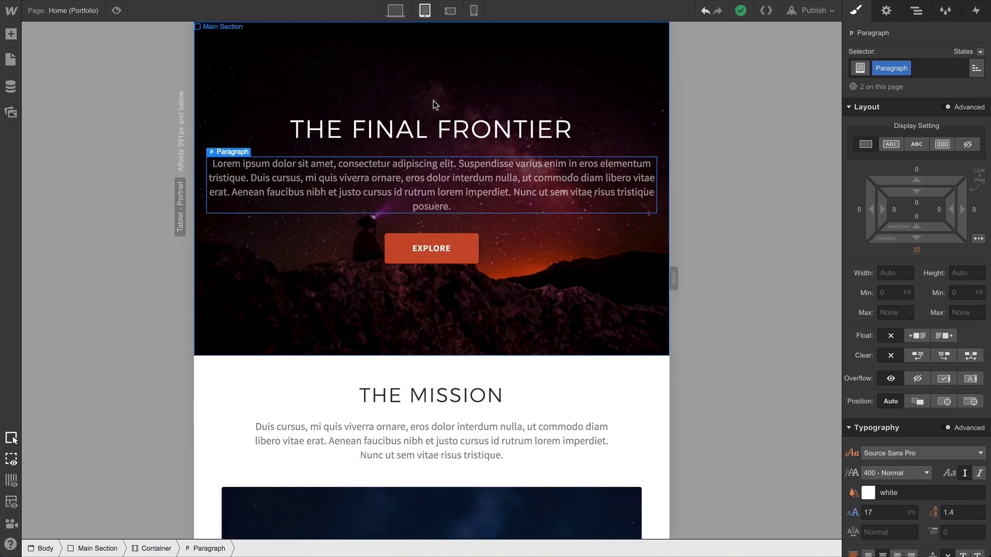
left_click(450, 239)
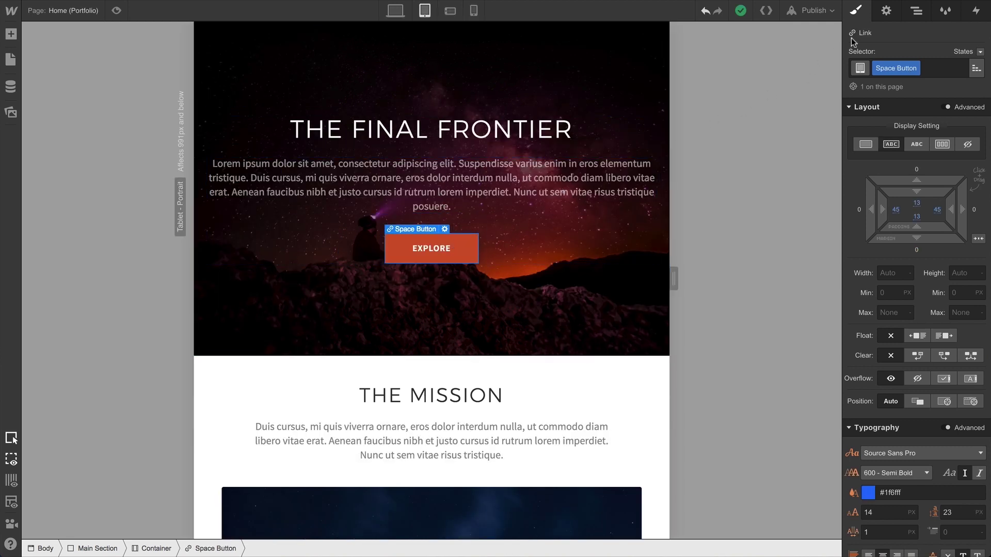
left_click(886, 17)
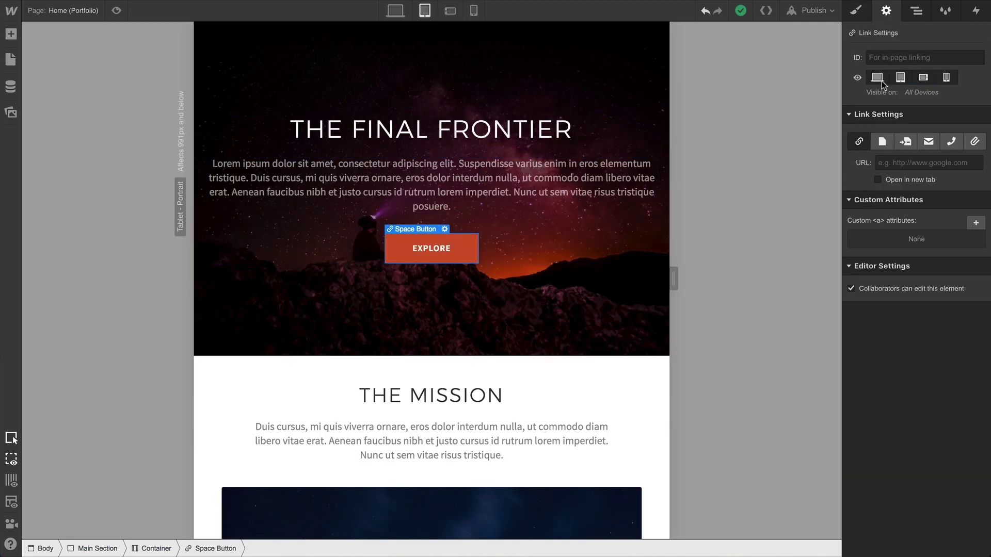
left_click(897, 163)
type("google.com")
key("Return")
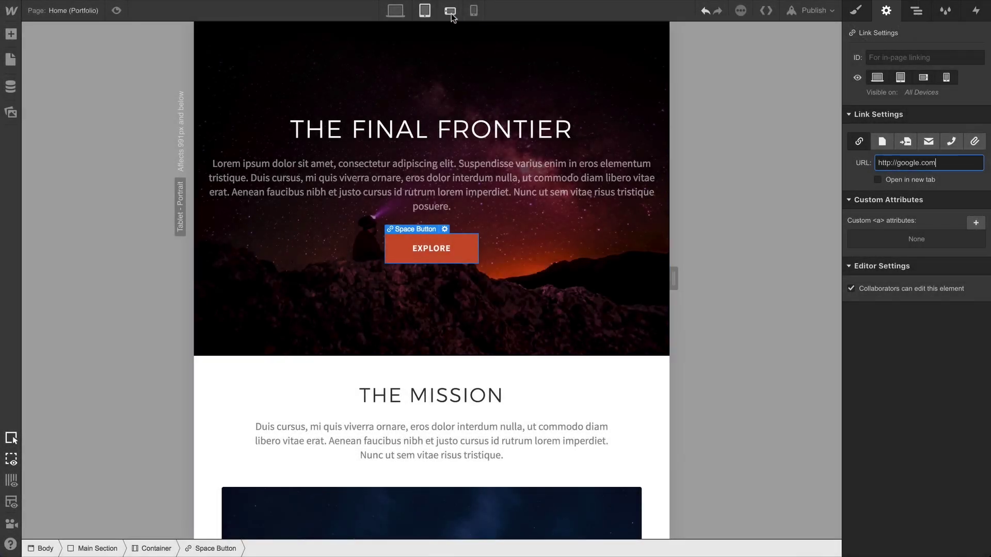
left_click(449, 11)
left_click(430, 11)
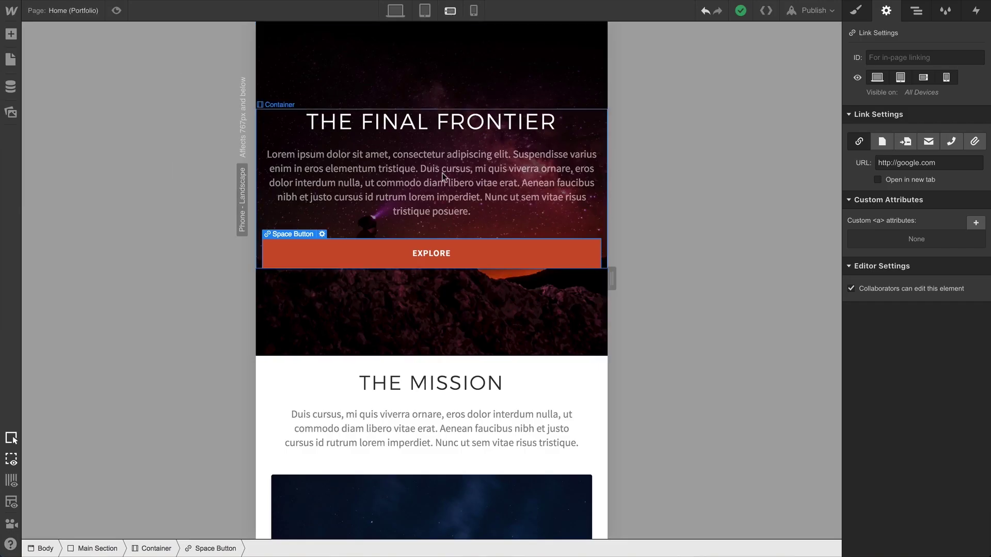
Change the hero button label to CHANGED TEXT and preview it at desktop and tablet
double_click(441, 253)
type("CHANGED TEXT")
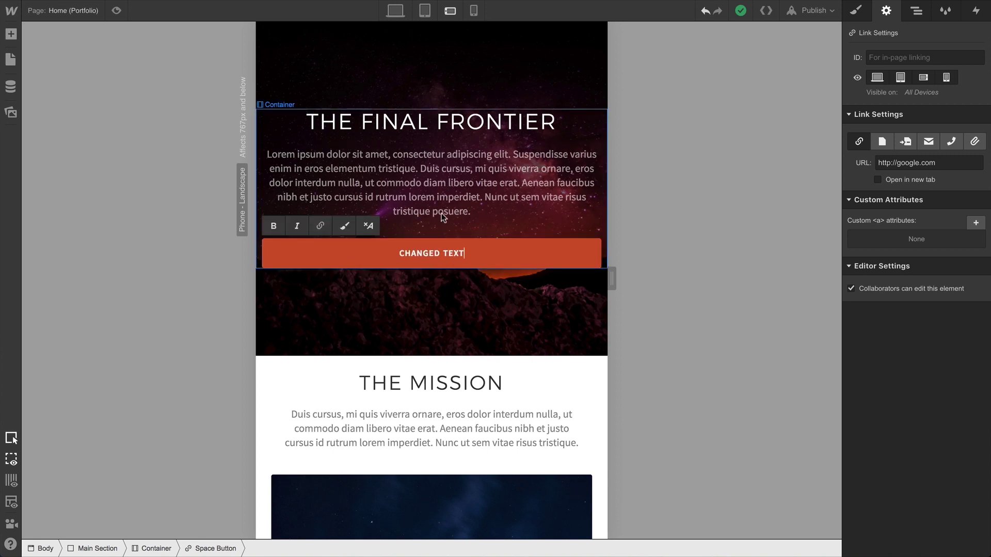
left_click(396, 12)
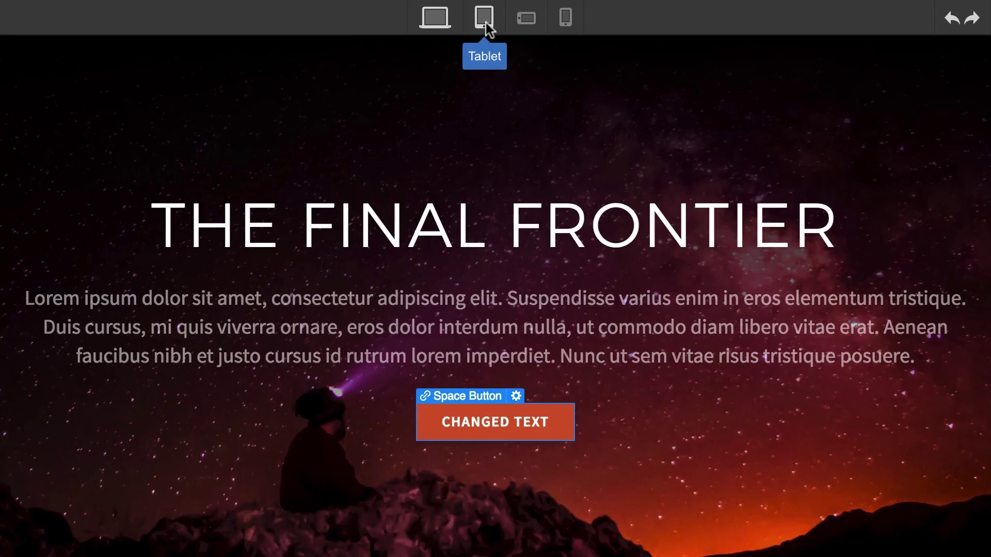
left_click(426, 15)
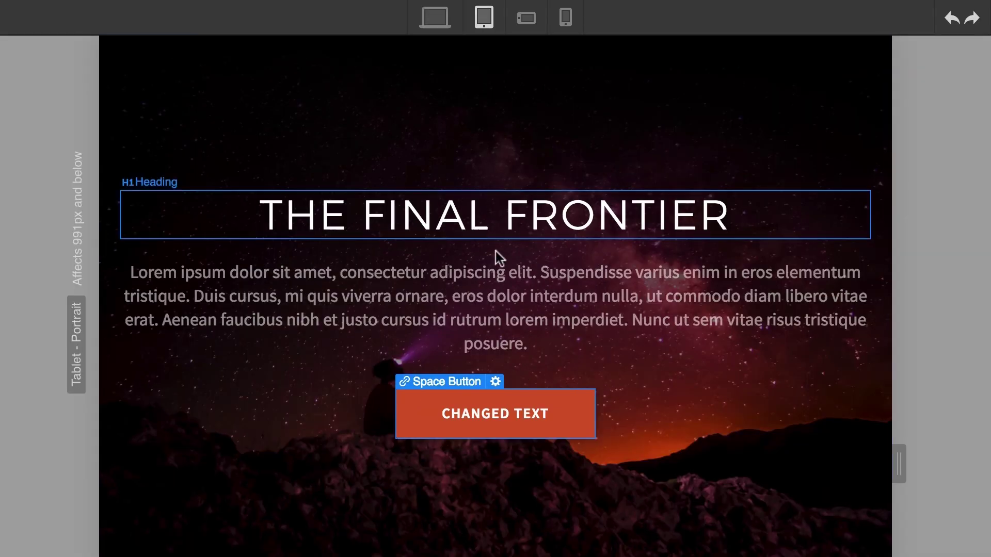
Move the hero paragraph above the heading, compare at desktop, then move it back below
left_click_drag(500, 286, 501, 210)
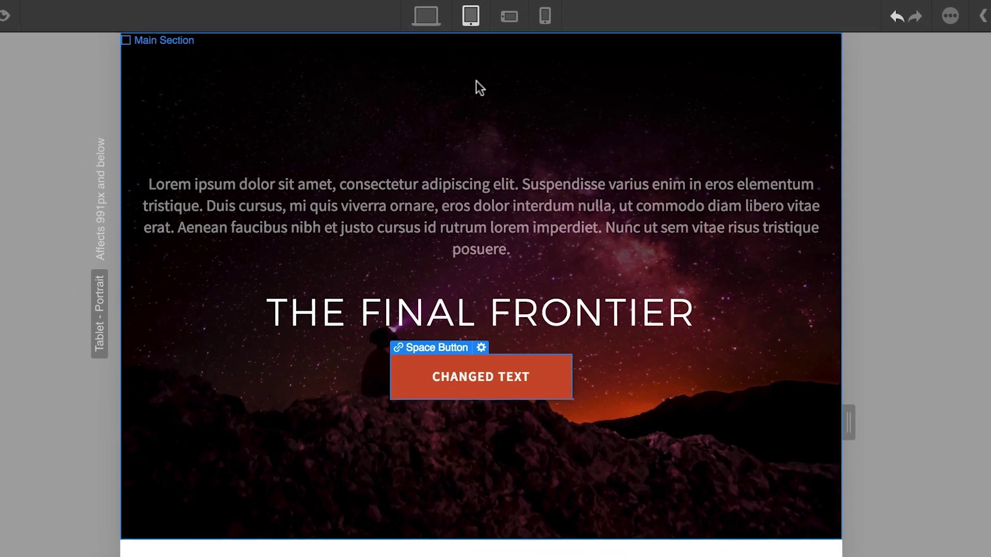
left_click(426, 16)
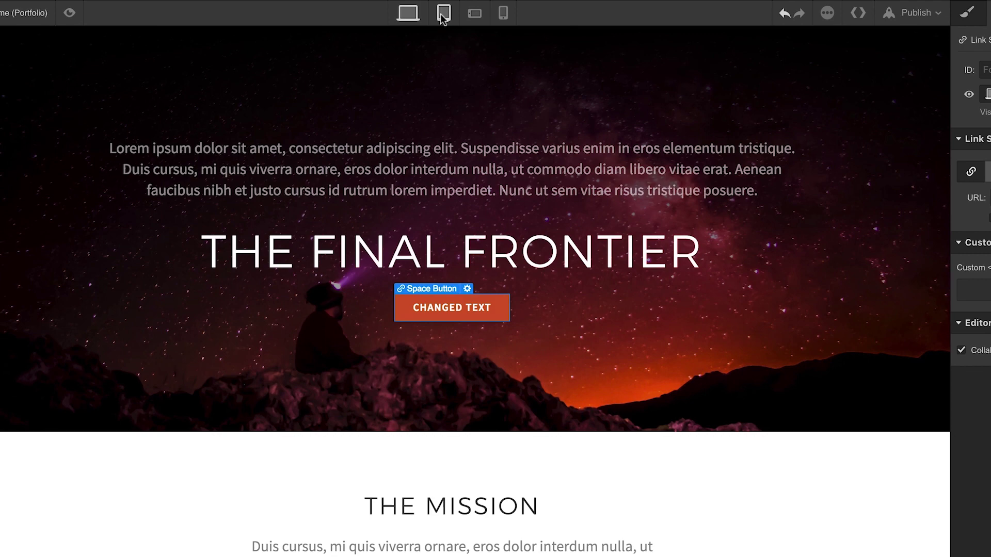
left_click(442, 14)
left_click_drag(449, 134, 448, 227)
Delete the hero button, view phone landscape, then undo to restore and reselect it
right_click(448, 240)
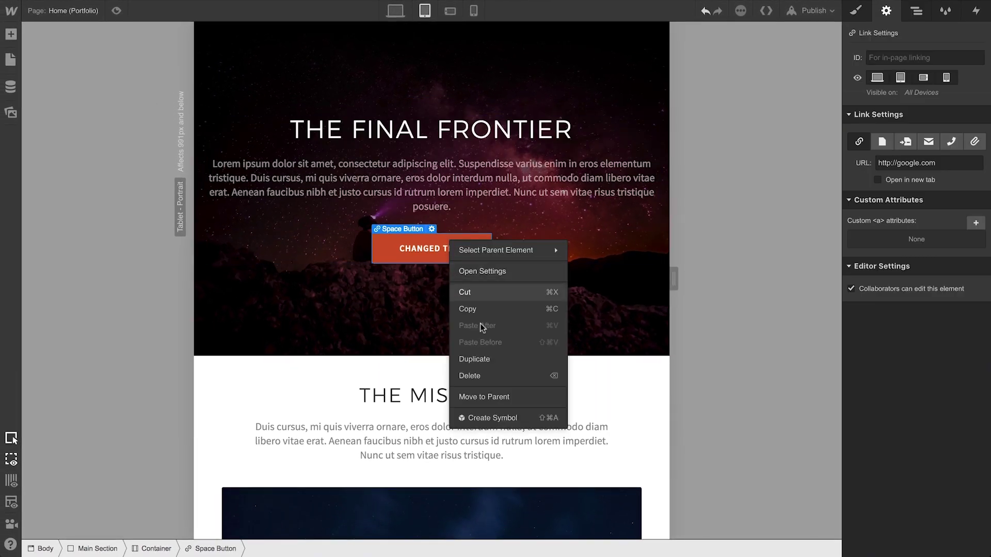
left_click(494, 376)
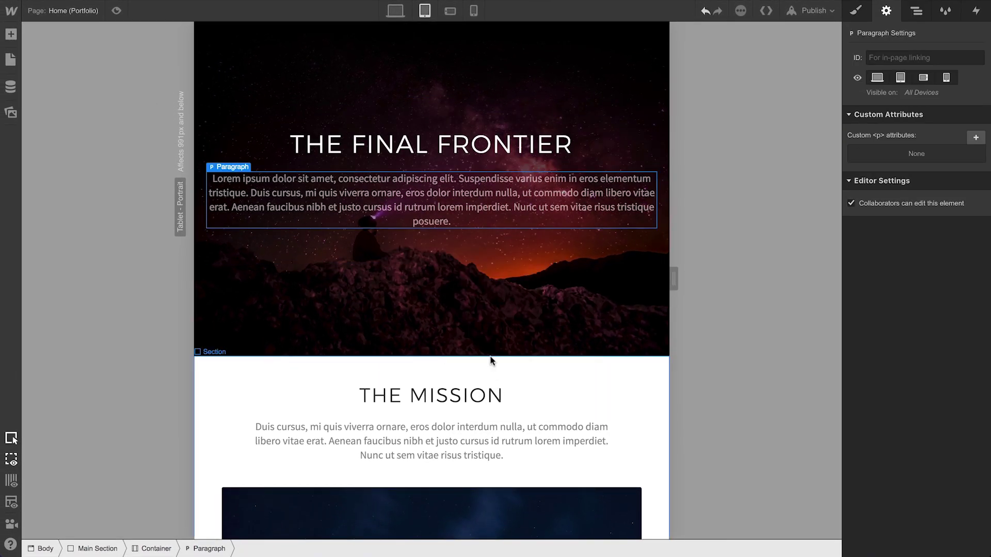
left_click(450, 11)
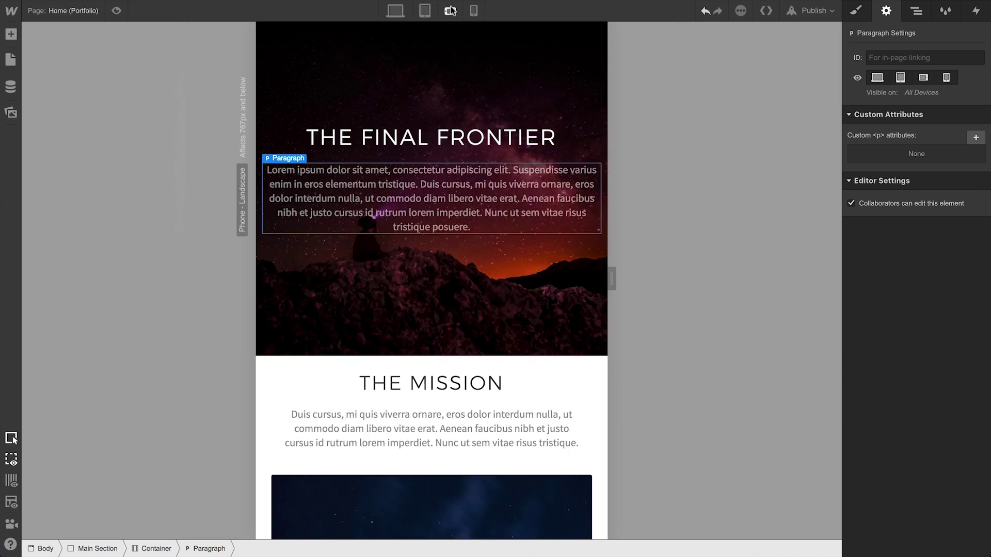
left_click(704, 12)
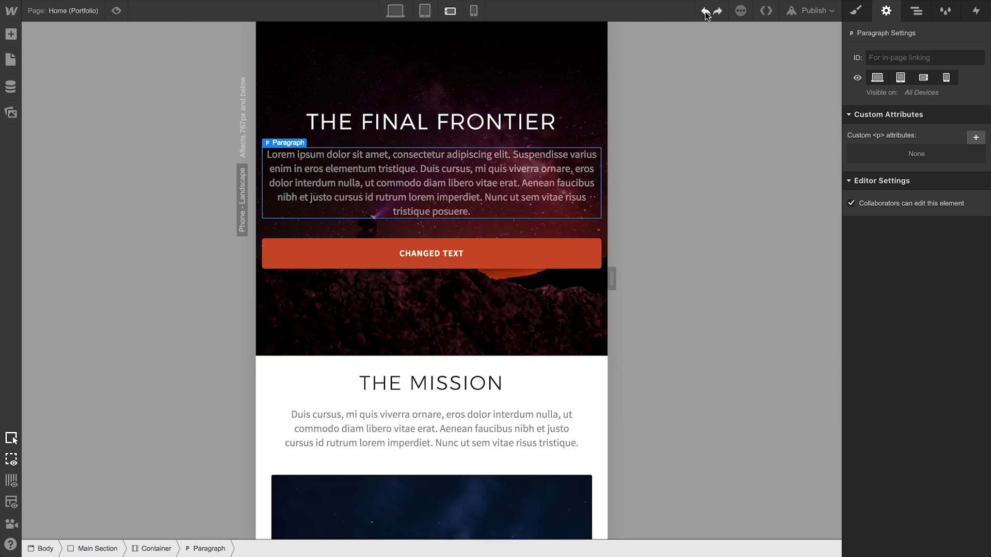
left_click(516, 254)
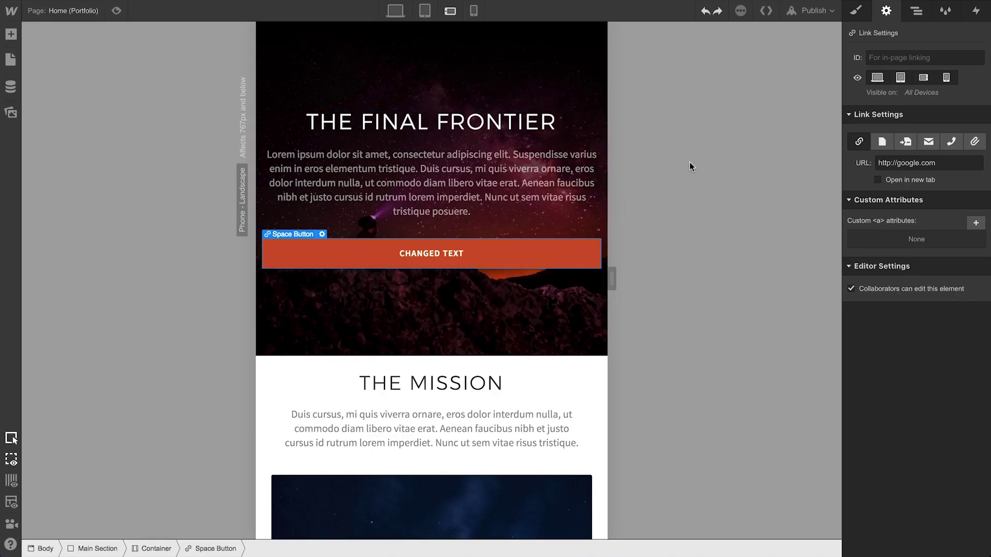
left_click(855, 11)
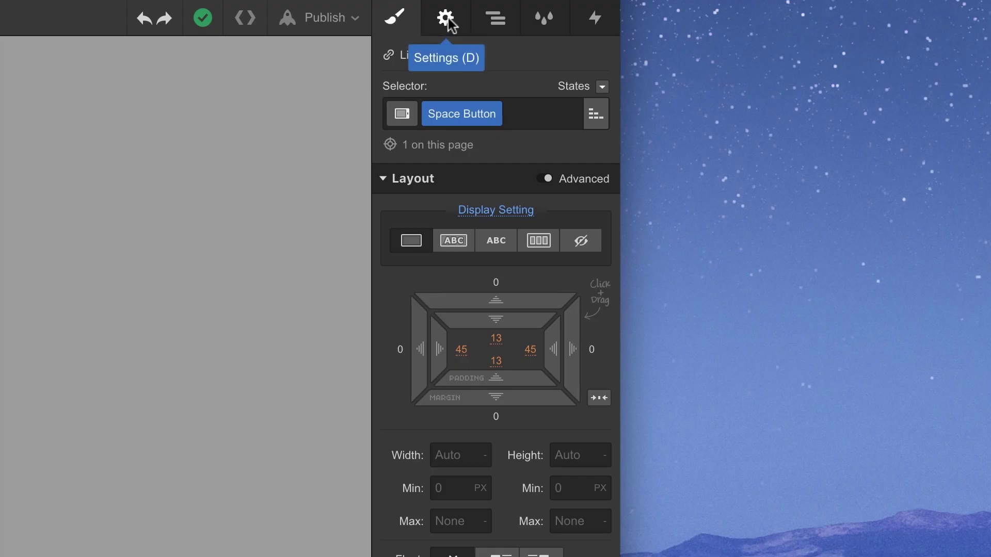
left_click(447, 20)
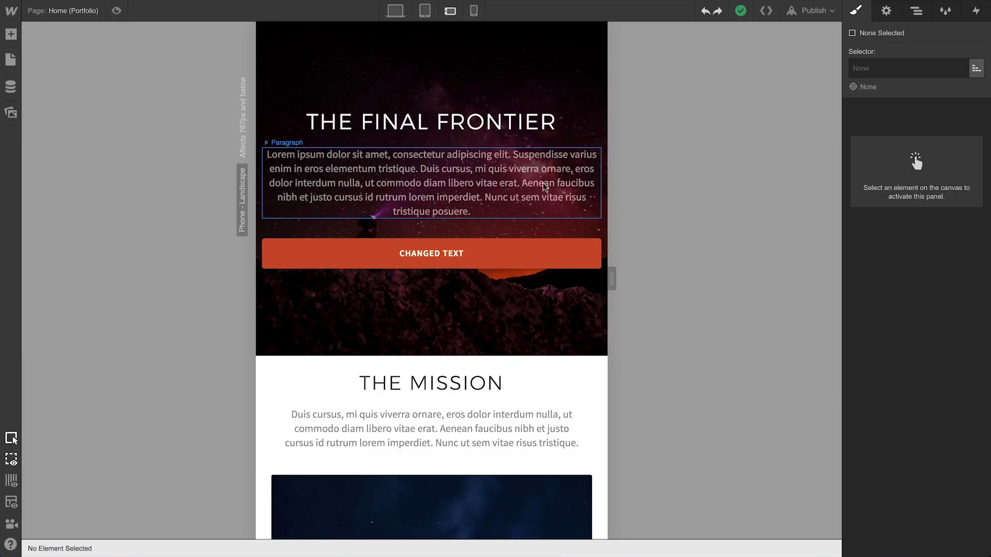
Set the hero paragraph to Display: None at the tablet breakpoint
left_click(544, 187)
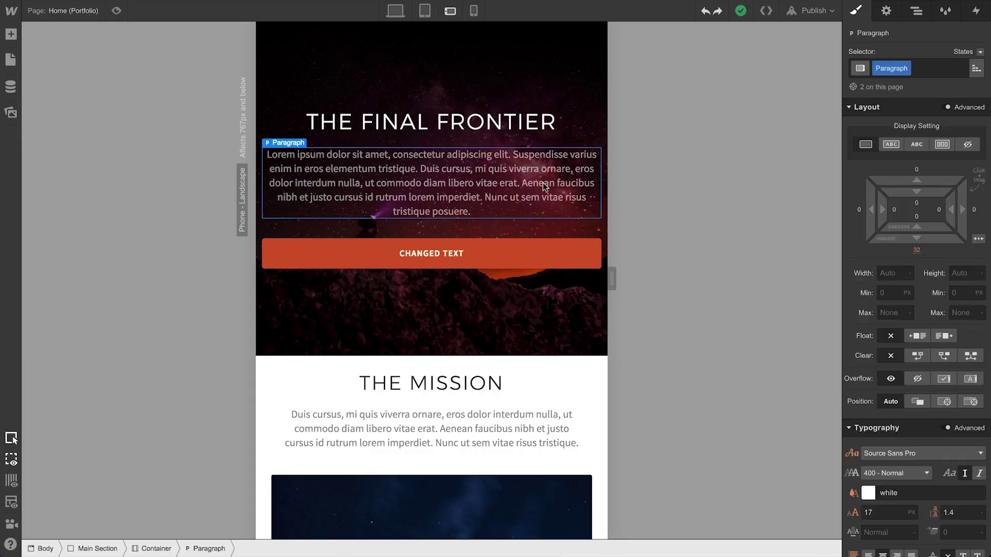
left_click(424, 11)
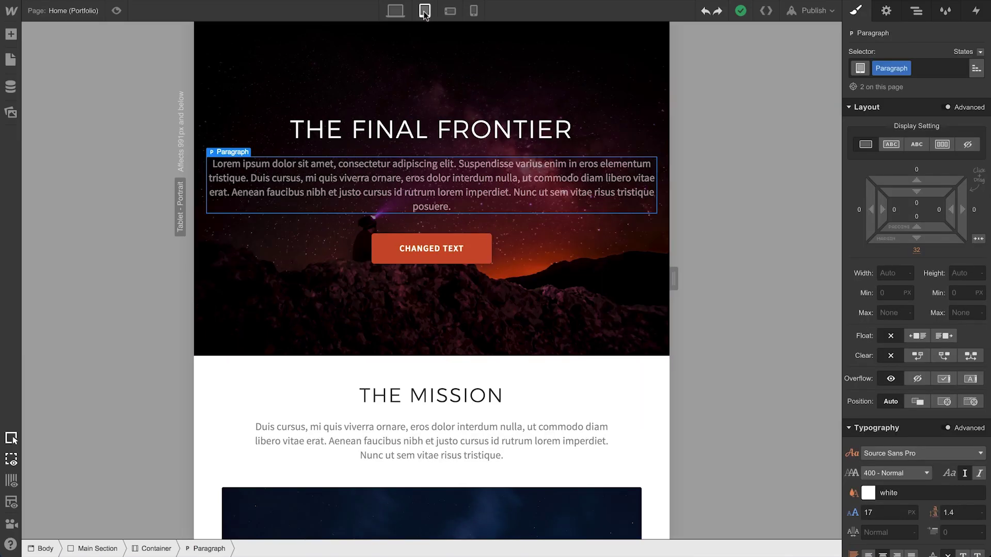
left_click(968, 145)
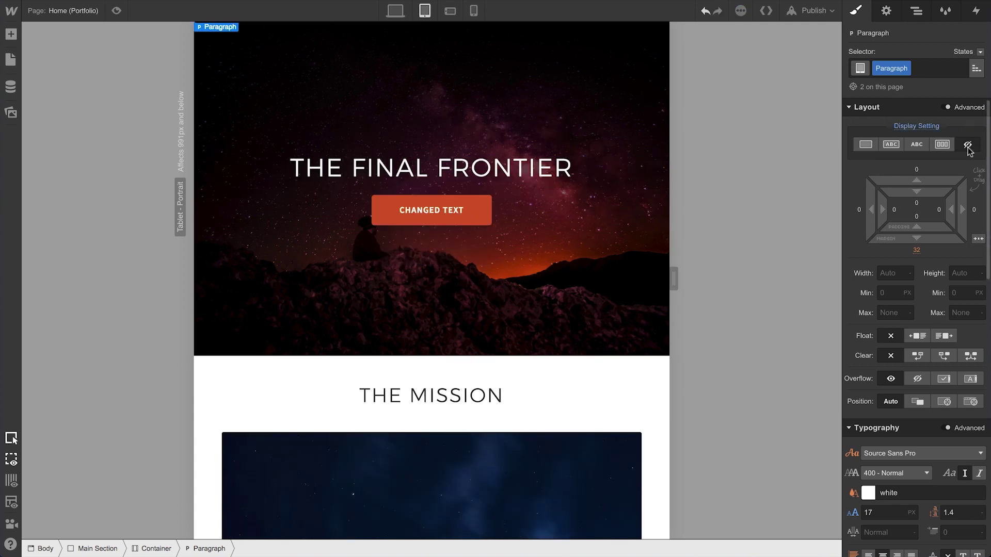